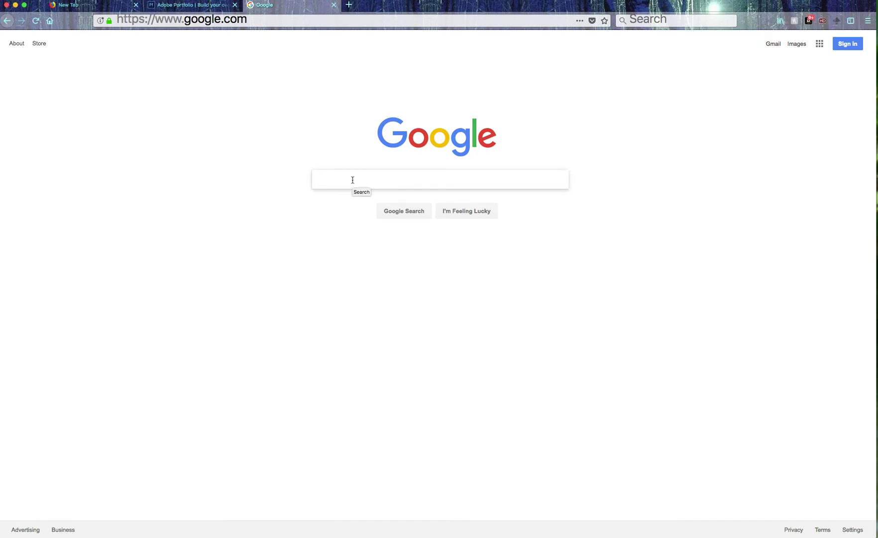
{"action": "type", "text": "map"}
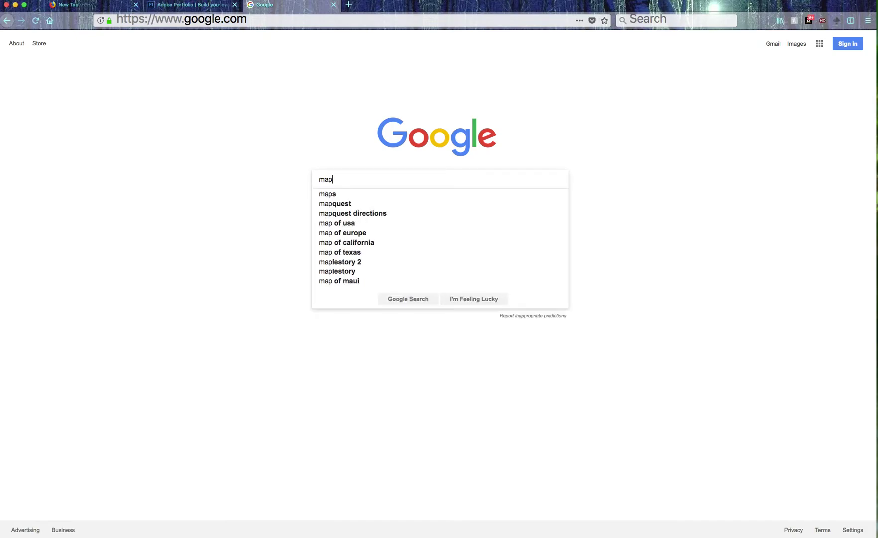
{"action": "type", "text": "s"}
Search Google for 'maps' and go to the Google Maps result.
{"action": "key", "text": "Return"}
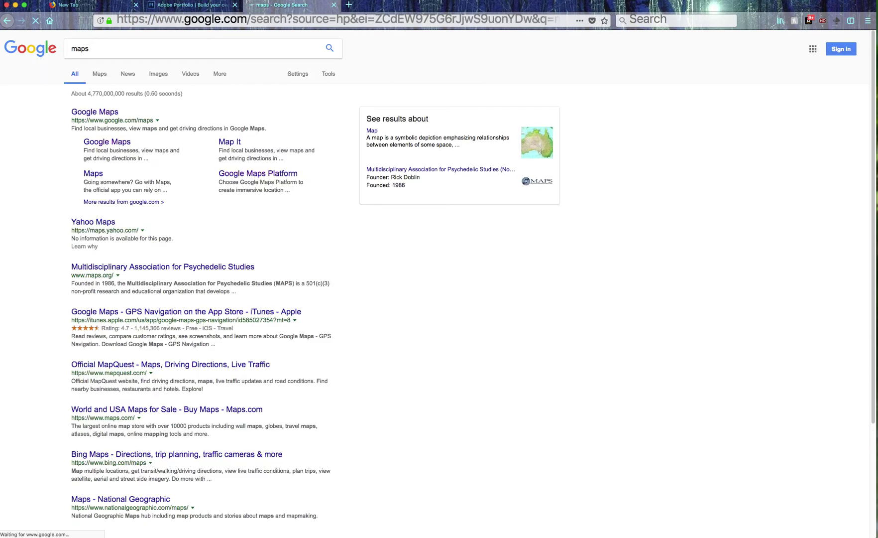
{"action": "left_click", "coordinate": [94, 112]}
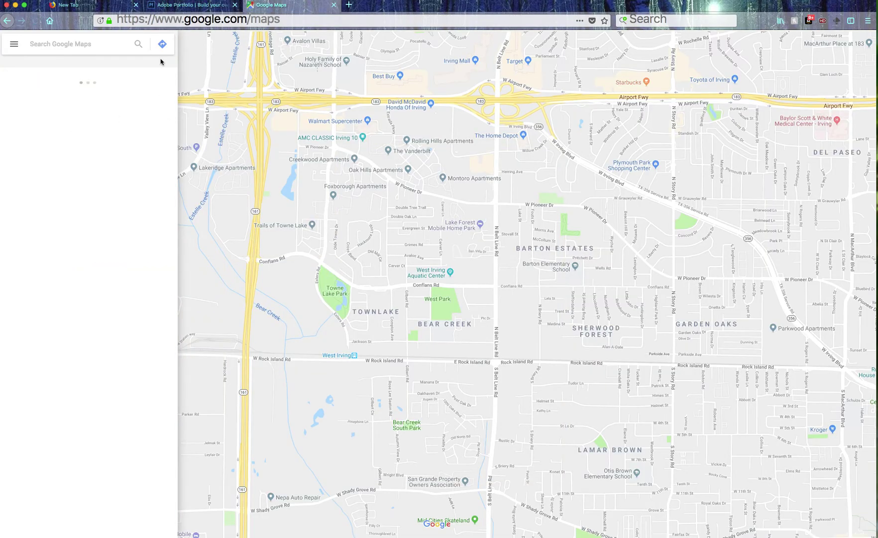
Look up 'jd video media productions' in Google Maps to show its Irving, TX listing.
{"action": "left_click", "coordinate": [71, 45]}
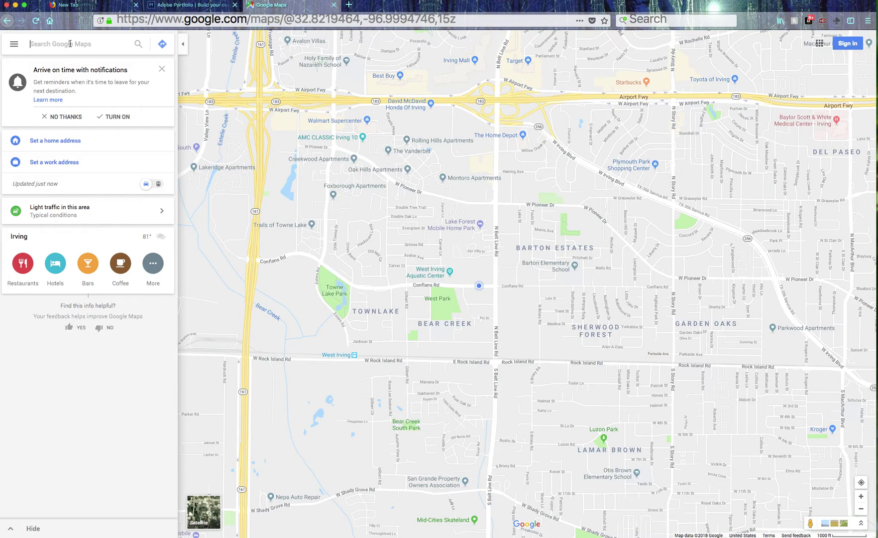
{"action": "type", "text": "jd video "}
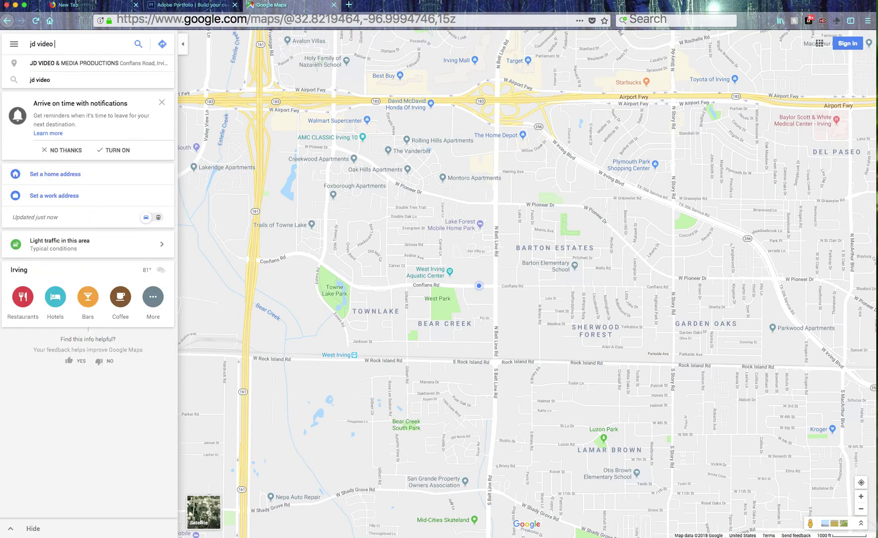
{"action": "type", "text": "media productions"}
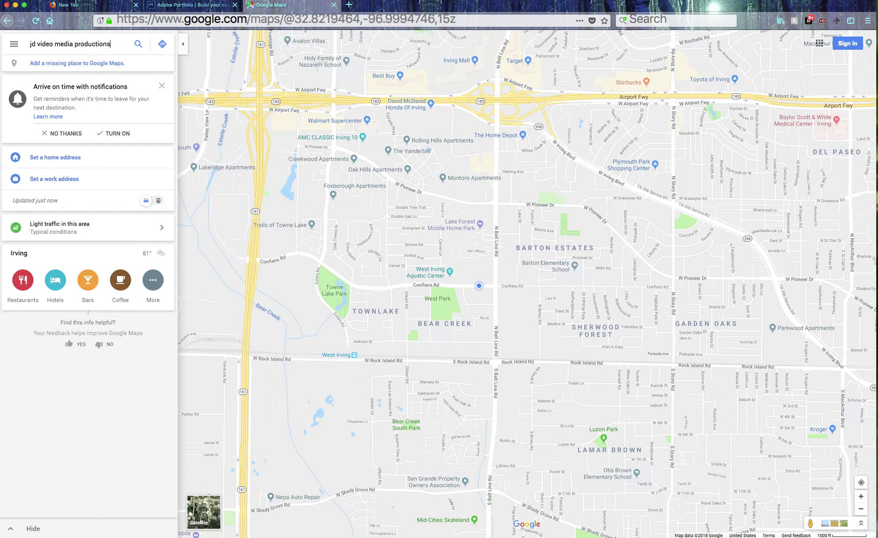
{"action": "key", "text": "Return"}
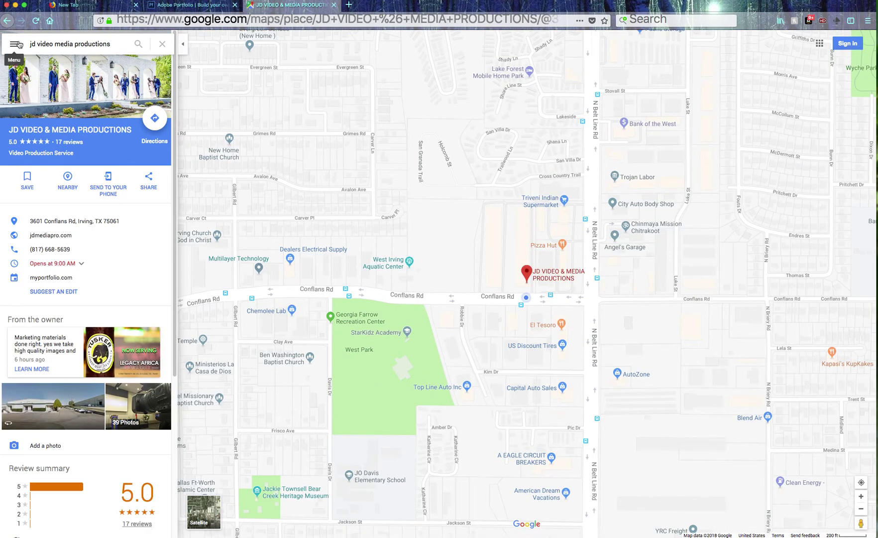
Copy the Embed a map HTML code for the JD Video & Media Productions map.
{"action": "left_click", "coordinate": [14, 44]}
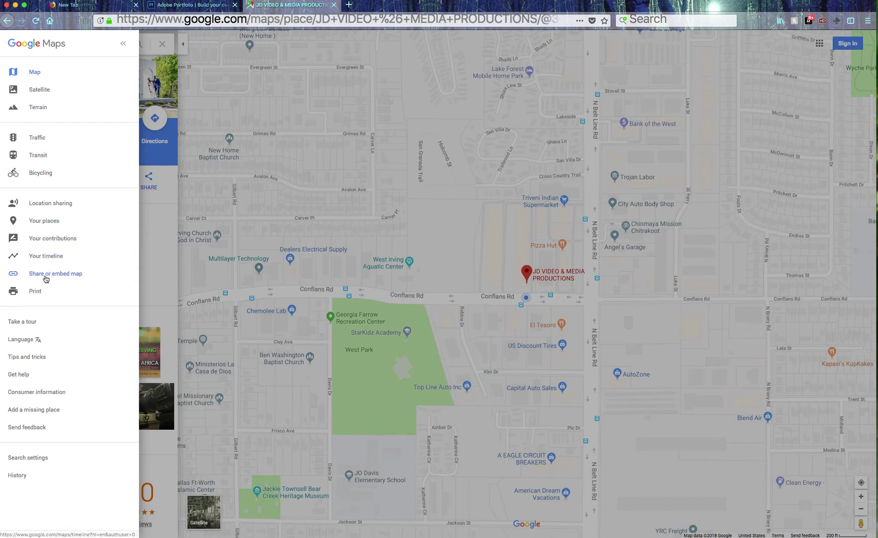
{"action": "left_click", "coordinate": [47, 277]}
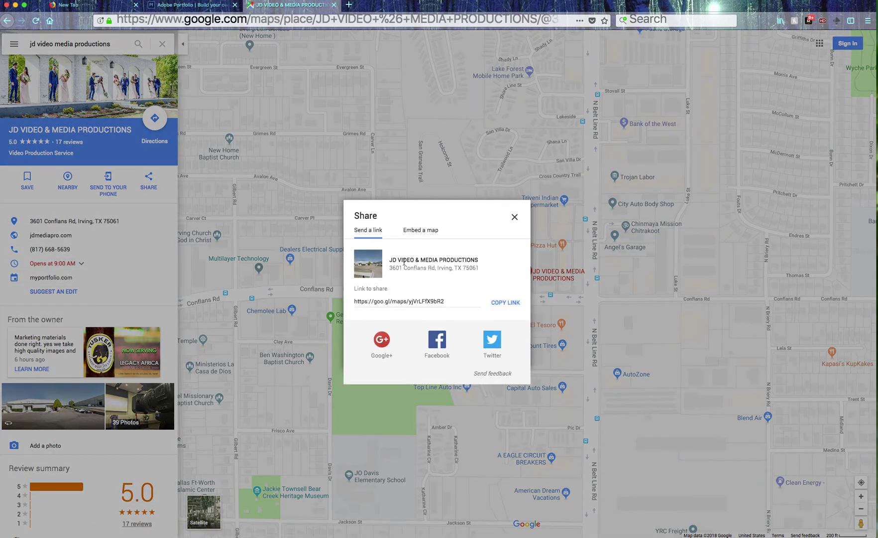
{"action": "left_click", "coordinate": [419, 231]}
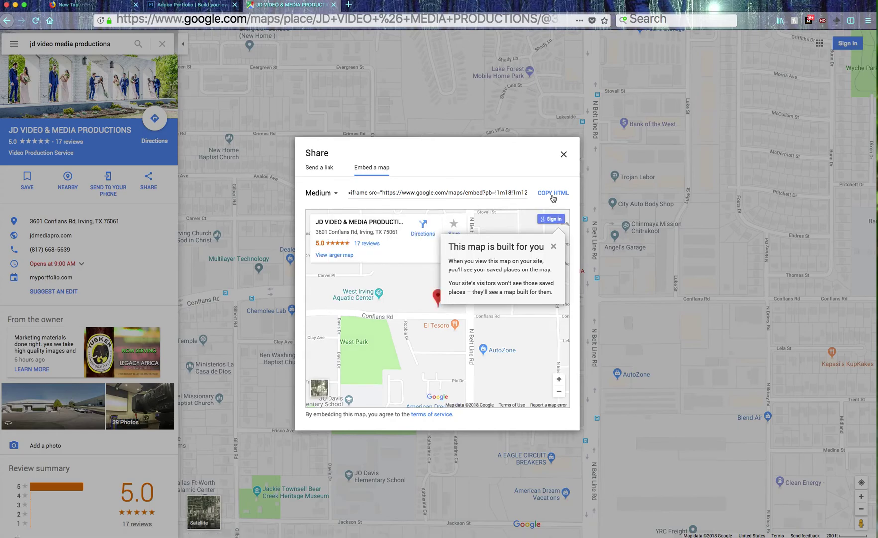
{"action": "left_click", "coordinate": [553, 195]}
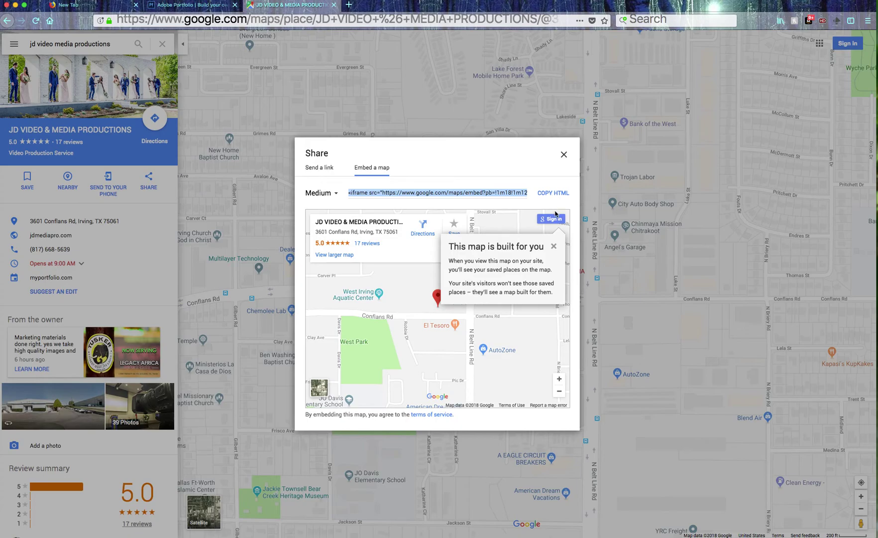
{"action": "left_click", "coordinate": [553, 246]}
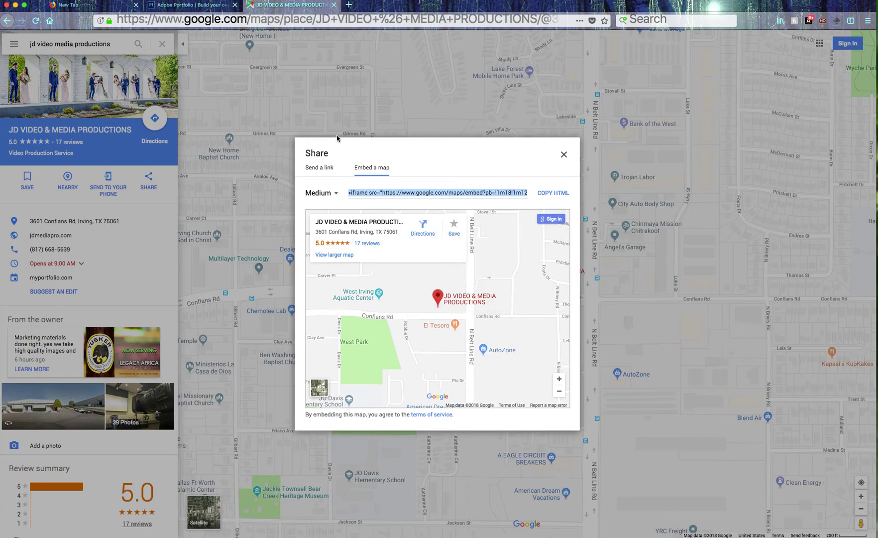
{"action": "left_click", "coordinate": [185, 4]}
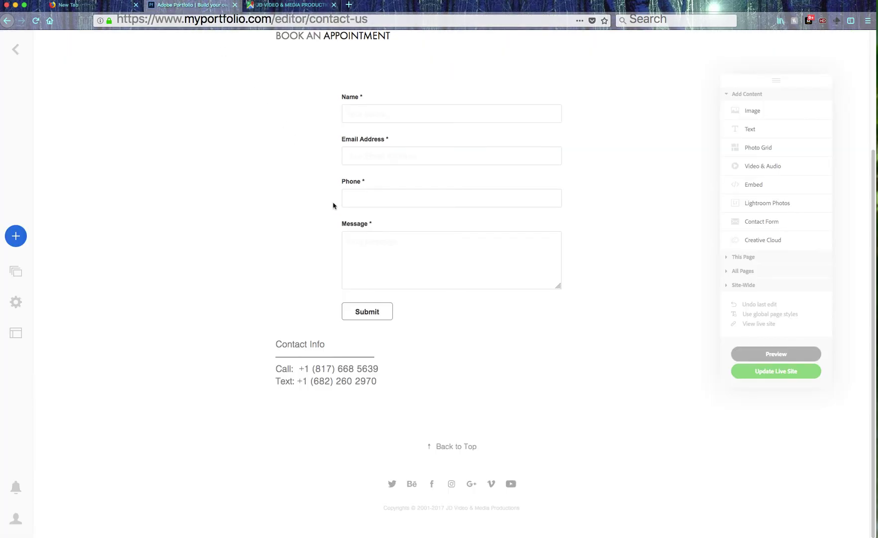
{"action": "mouse_move", "coordinate": [464, 394]}
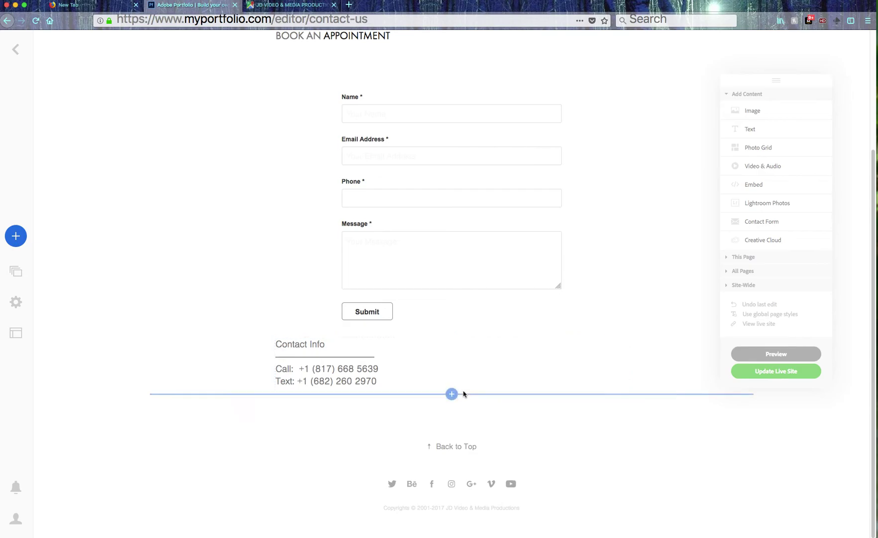
Paste the Google Maps iframe code into a new Embed block below Contact Info.
{"action": "left_click", "coordinate": [453, 394]}
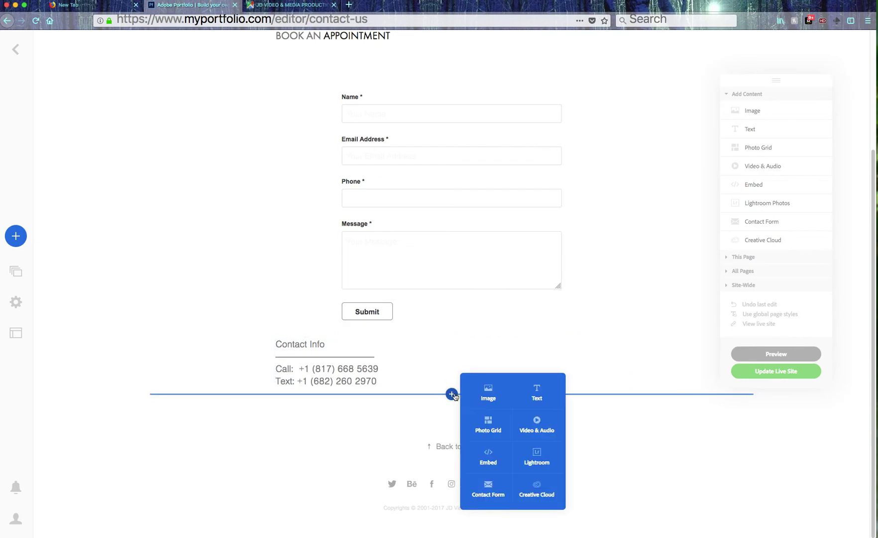
{"action": "left_click", "coordinate": [492, 461]}
{"action": "left_click", "coordinate": [383, 276]}
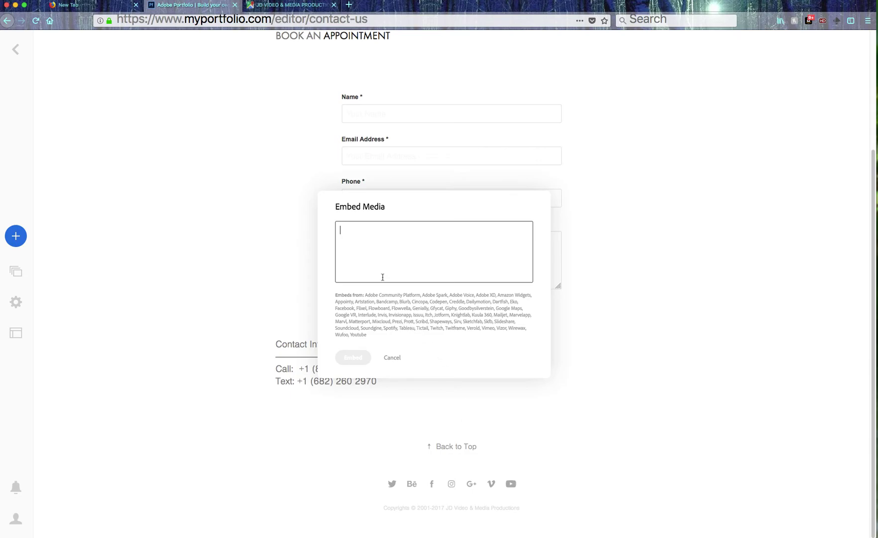
{"action": "right_click", "coordinate": [352, 226]}
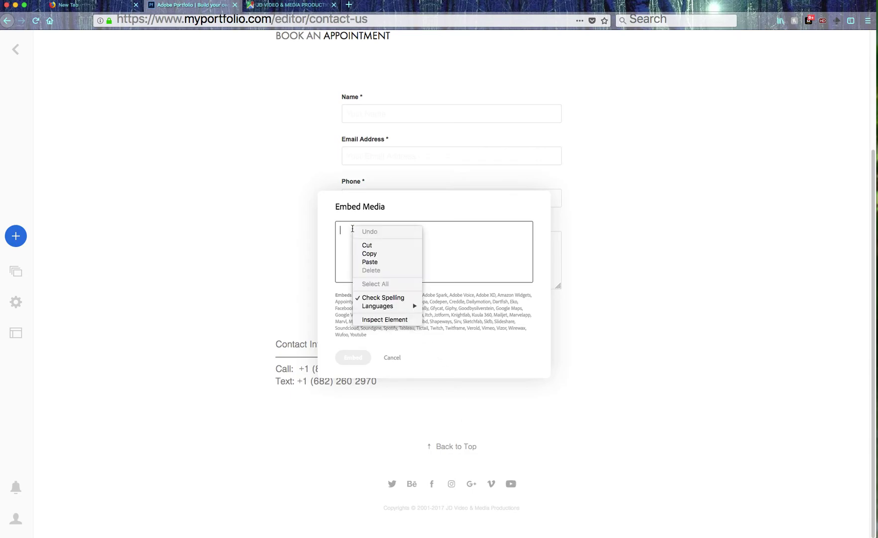
{"action": "left_click", "coordinate": [392, 260]}
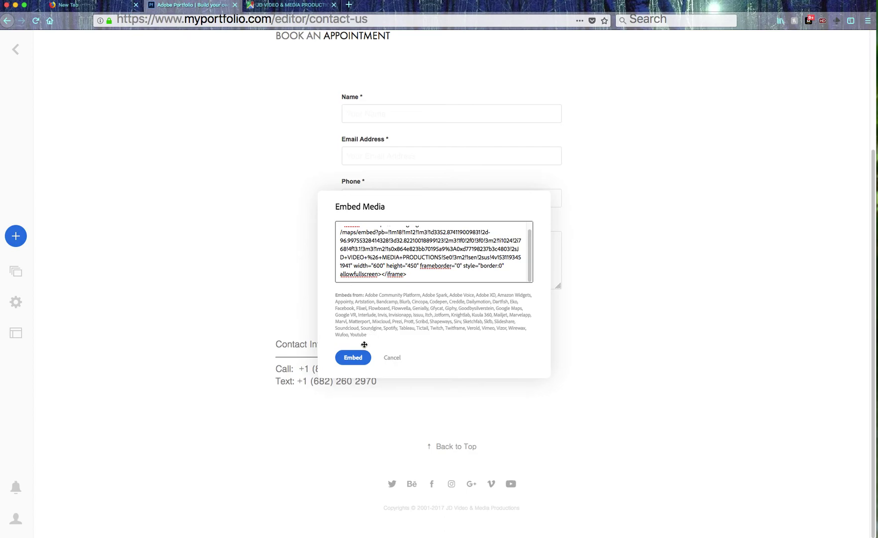
{"action": "left_click", "coordinate": [354, 358]}
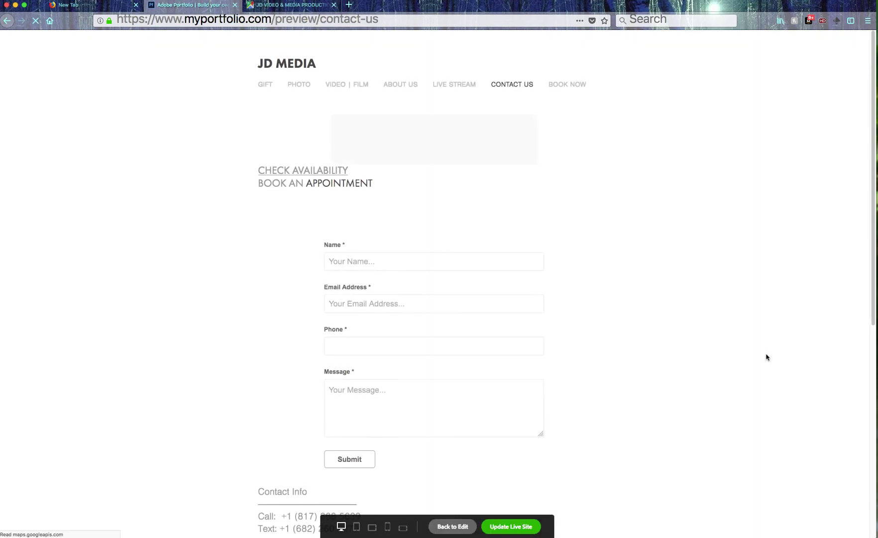
{"action": "scroll", "coordinate": [262, 317], "scroll_direction": "down", "scroll_amount": 3}
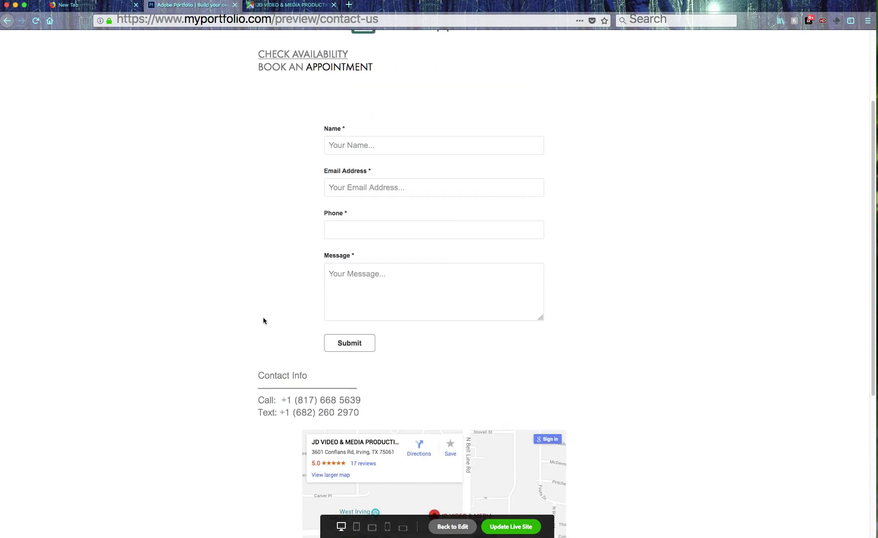
{"action": "scroll", "coordinate": [261, 317], "scroll_direction": "down", "scroll_amount": 3}
{"action": "scroll", "coordinate": [262, 318], "scroll_direction": "down", "scroll_amount": 3}
{"action": "scroll", "coordinate": [264, 322], "scroll_direction": "down", "scroll_amount": 3}
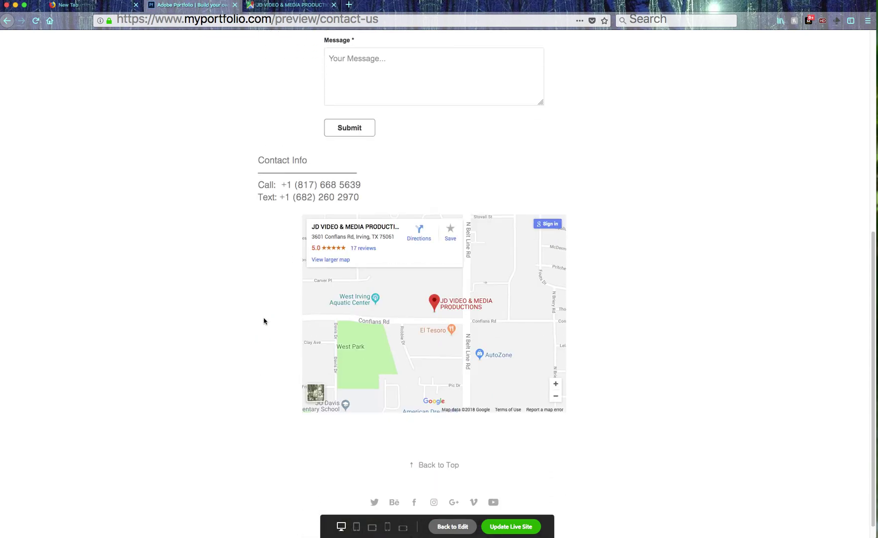
{"action": "scroll", "coordinate": [264, 321], "scroll_direction": "up", "scroll_amount": 3}
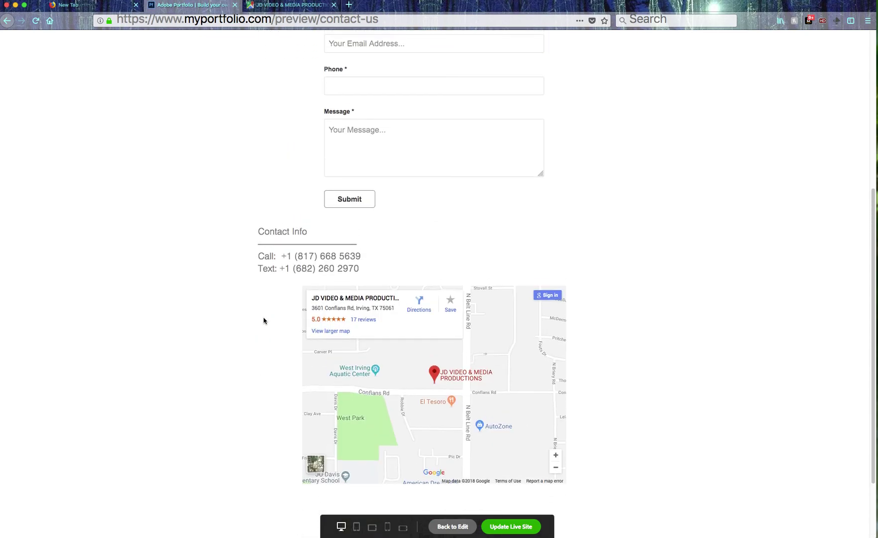
{"action": "scroll", "coordinate": [264, 322], "scroll_direction": "up", "scroll_amount": 5}
{"action": "scroll", "coordinate": [257, 312], "scroll_direction": "up", "scroll_amount": 5}
{"action": "scroll", "coordinate": [256, 311], "scroll_direction": "down", "scroll_amount": 2}
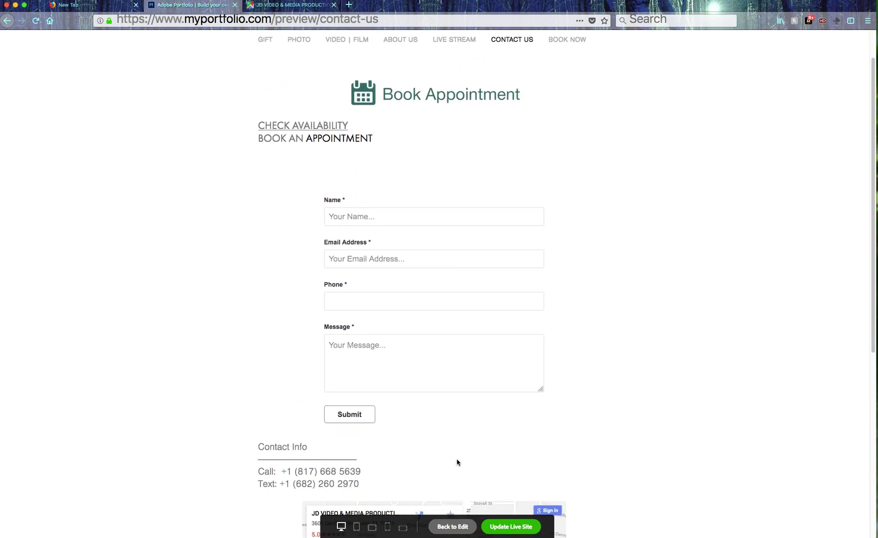
Publish the contact-us page changes with Update Live Site.
{"action": "left_click", "coordinate": [509, 526]}
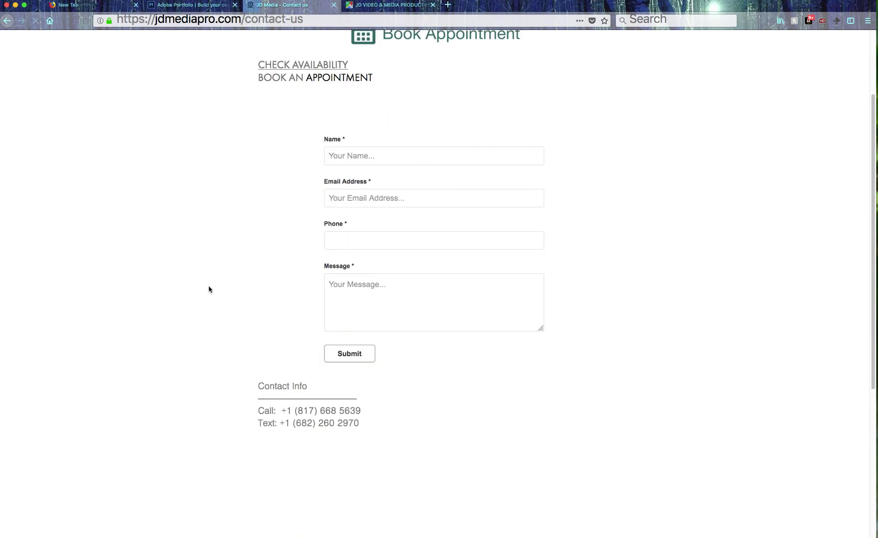
{"action": "scroll", "coordinate": [210, 290], "scroll_direction": "down", "scroll_amount": 2}
{"action": "scroll", "coordinate": [210, 289], "scroll_direction": "down", "scroll_amount": 1}
{"action": "scroll", "coordinate": [210, 289], "scroll_direction": "down", "scroll_amount": 3}
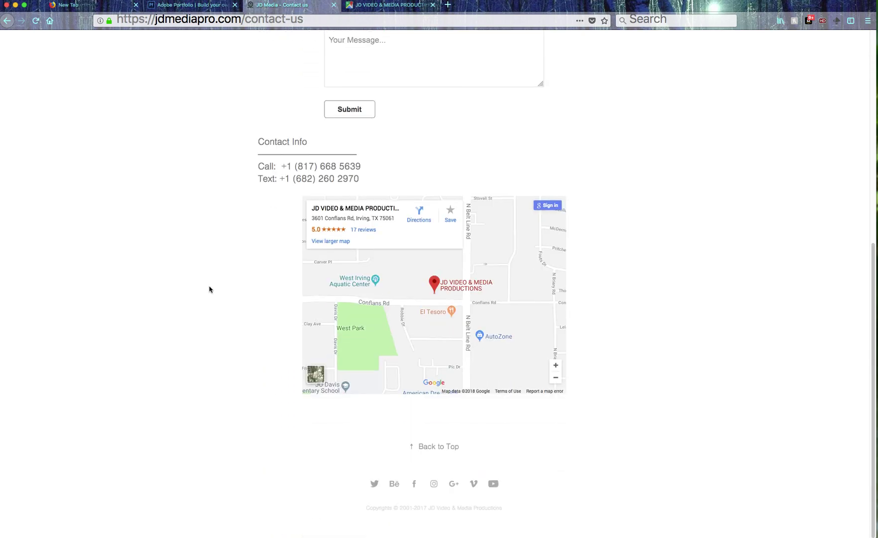